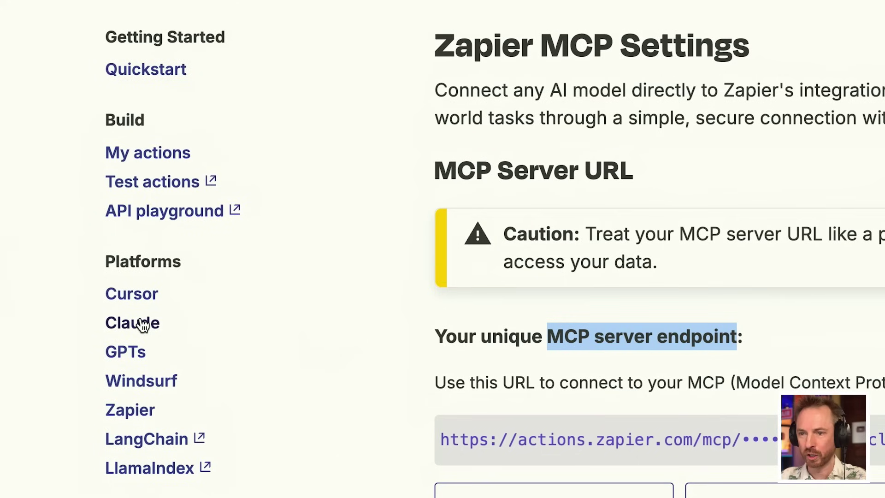
- Open Zapier's Claude Desktop integration page and copy the zapier-mcp JSON configuration
left_click(143, 325)
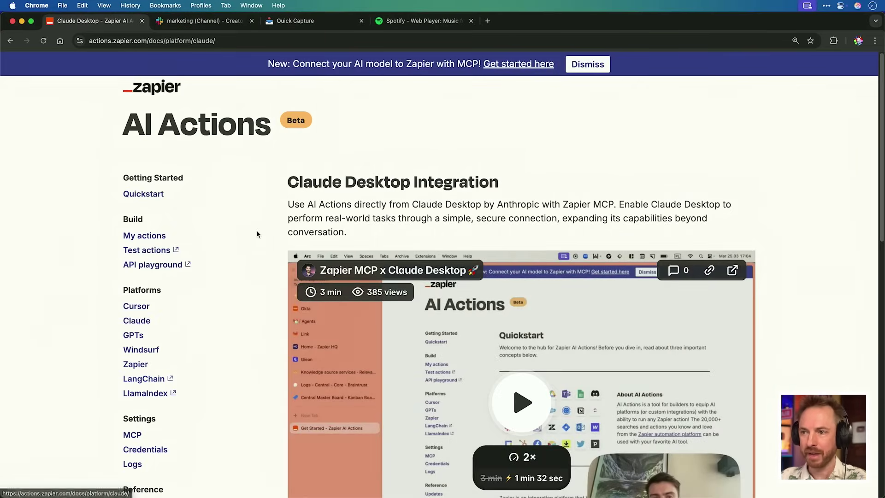
scroll(258, 230, "down", 10)
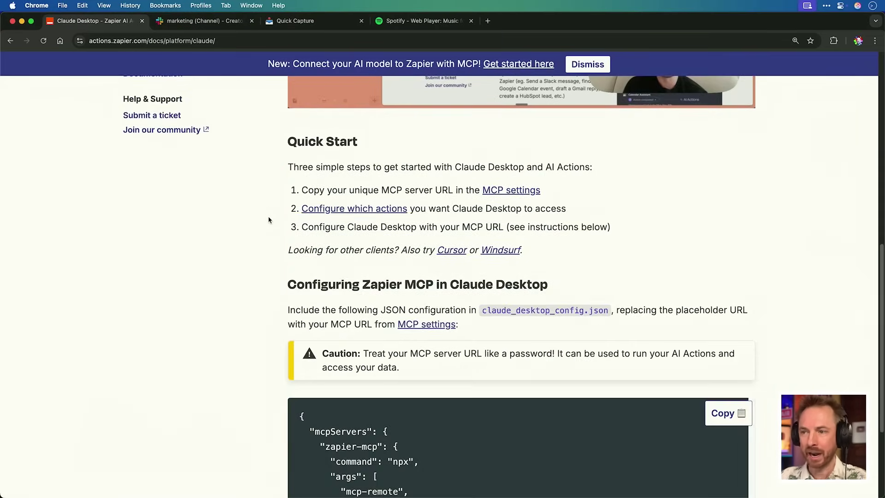
scroll(269, 220, "down", 5)
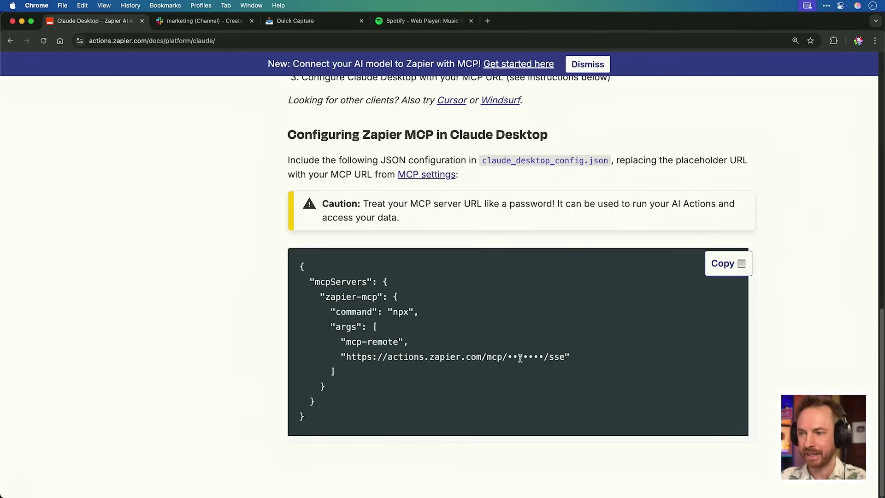
left_click(729, 263)
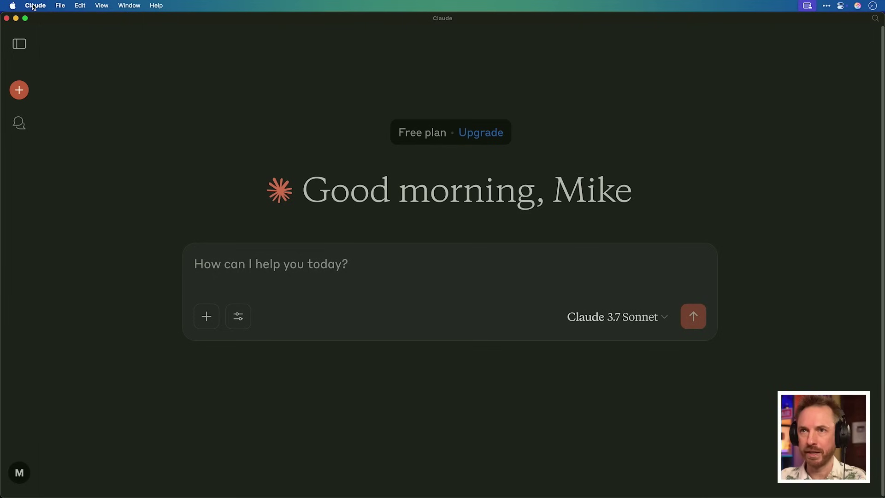
- Switch to Claude Desktop and, from its developer settings, reveal the MCP configuration file for editing
left_click(33, 6)
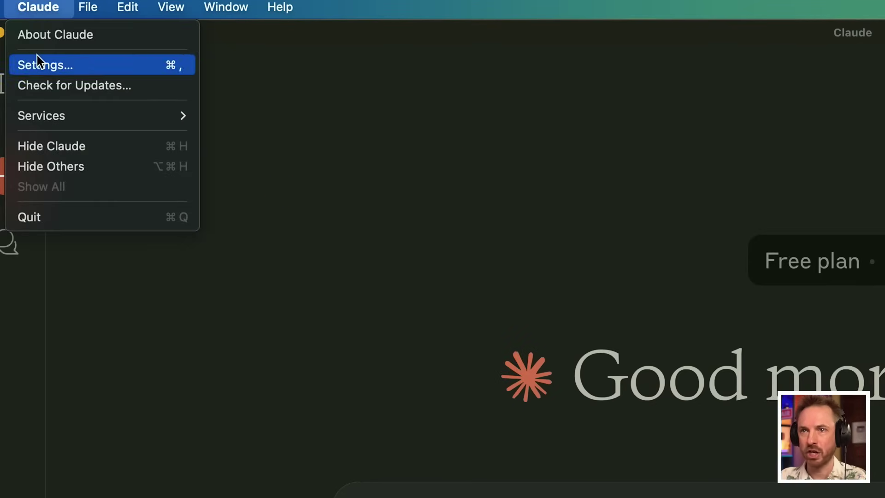
left_click(37, 57)
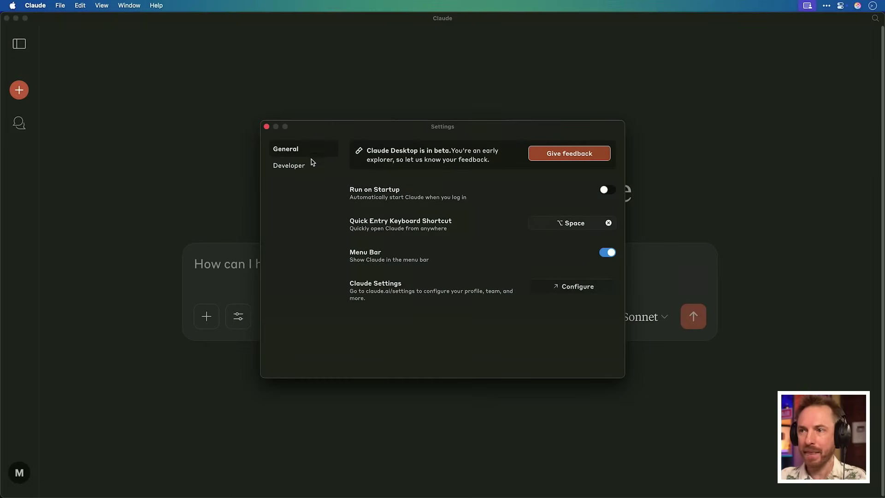
left_click(310, 164)
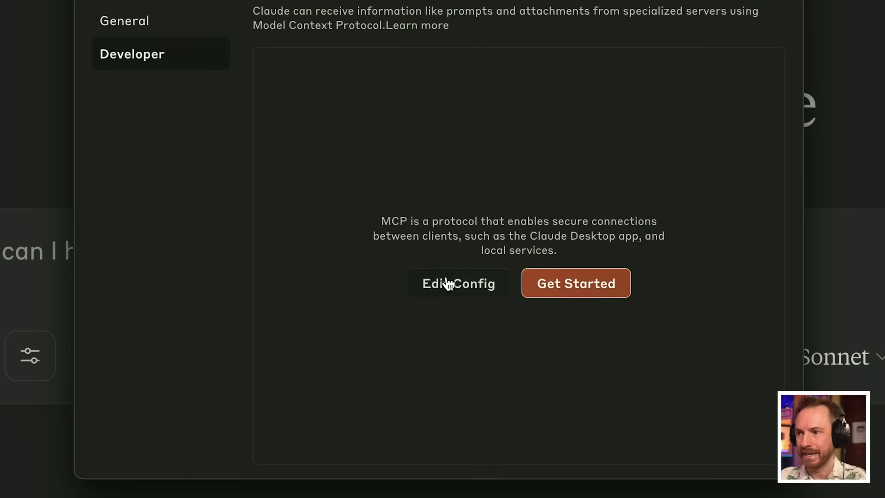
left_click(448, 283)
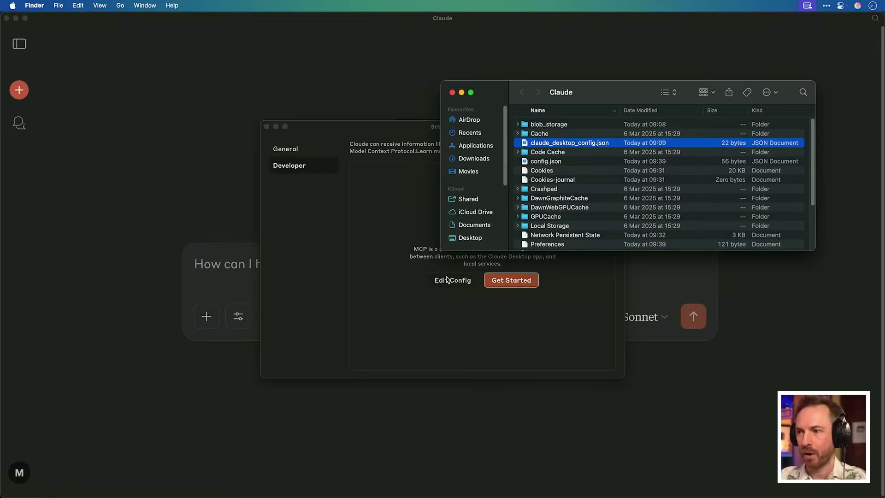
- Open claude_desktop_config.json in Sublime Text
right_click(580, 146)
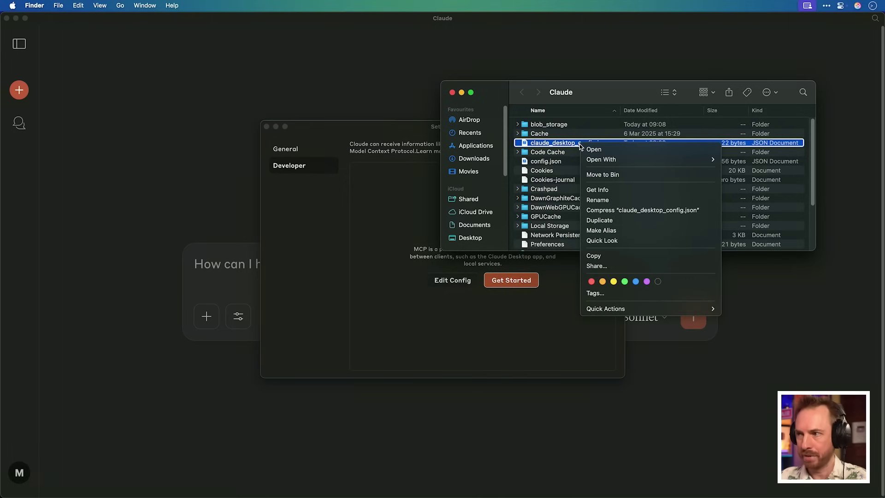
mouse_move(599, 159)
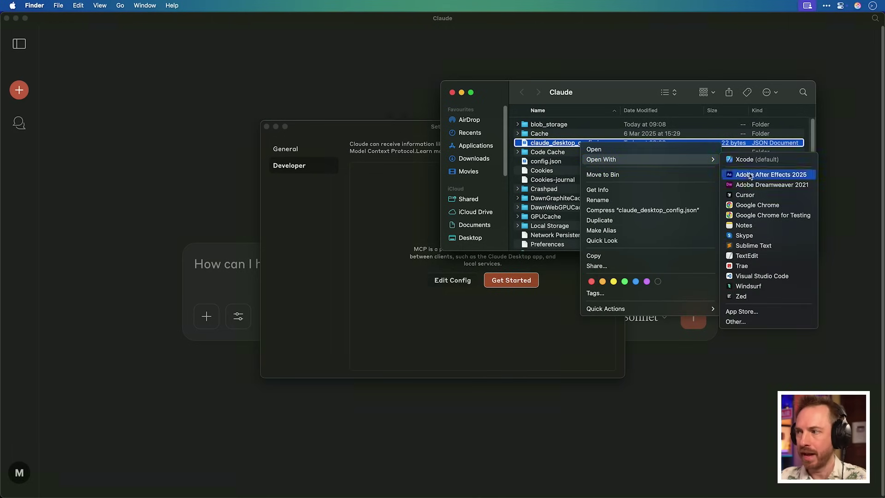
left_click(756, 245)
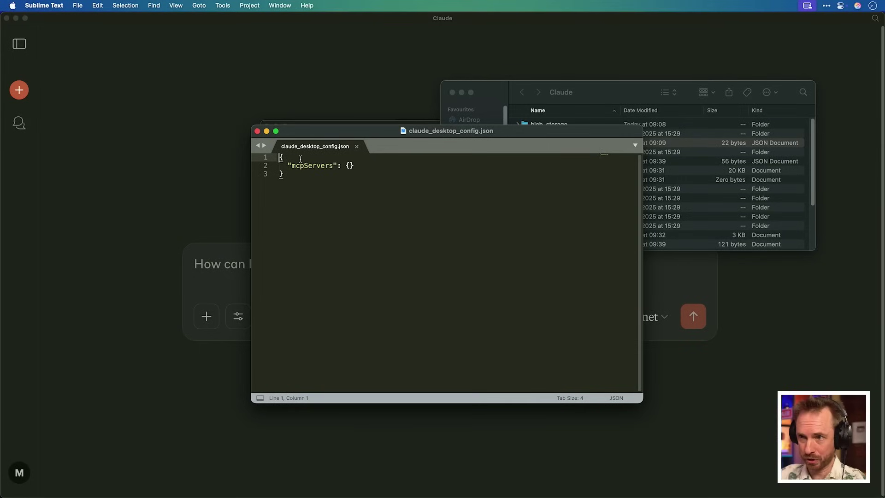
- Replace the entire configuration with the copied zapier-mcp JSON, including the secret MCP server URL, then save and close the file
key("super+a")
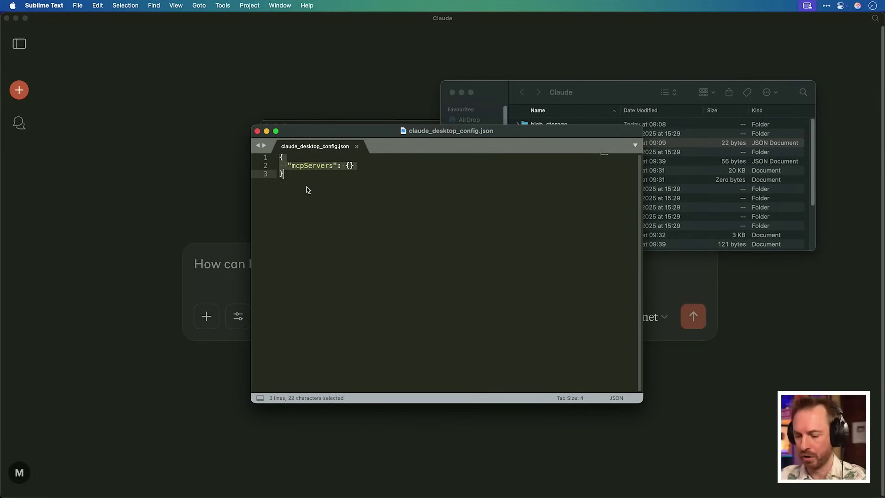
key("super+v")
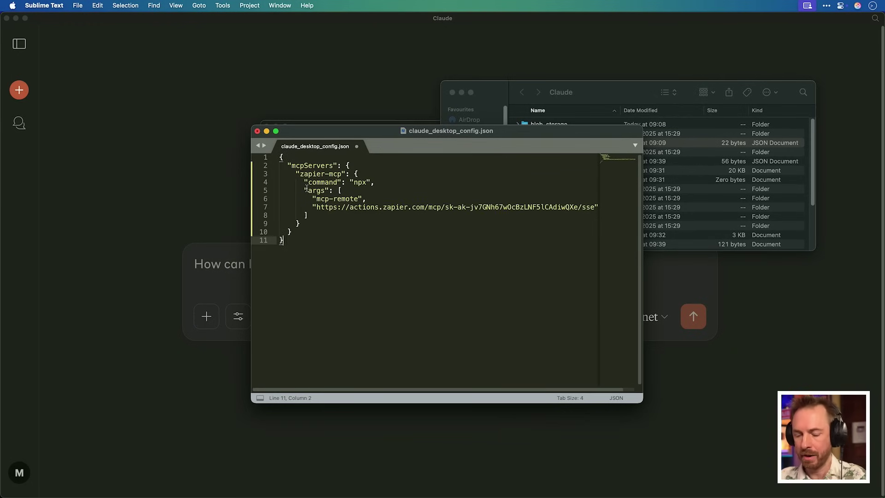
key("super+s")
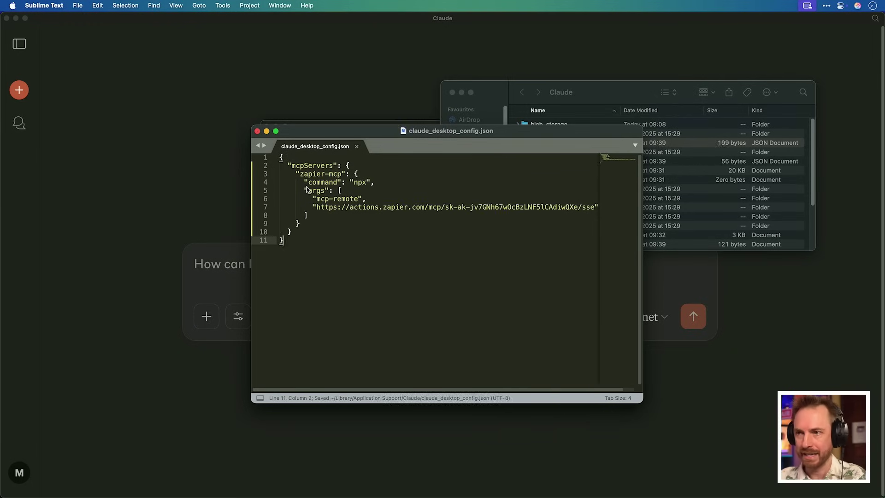
left_click(357, 147)
left_click(451, 90)
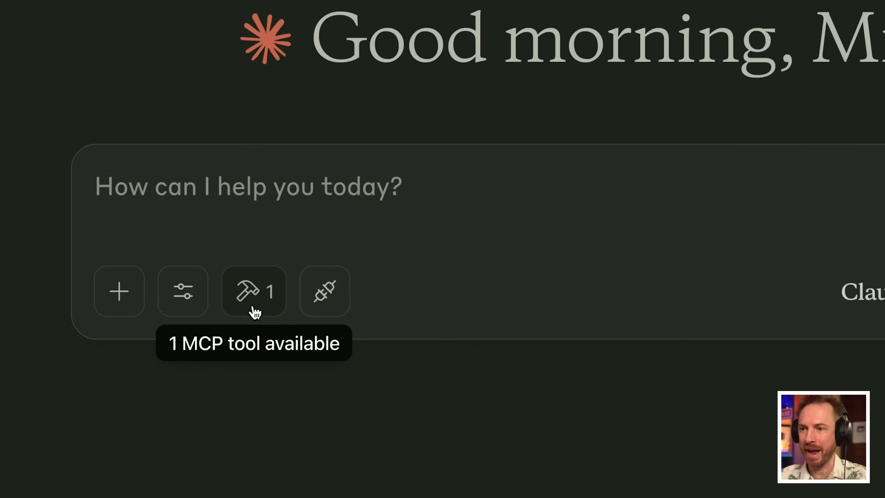
- View the available MCP tools in Claude and examine the tool offered by the zapier-mcp server
left_click(253, 308)
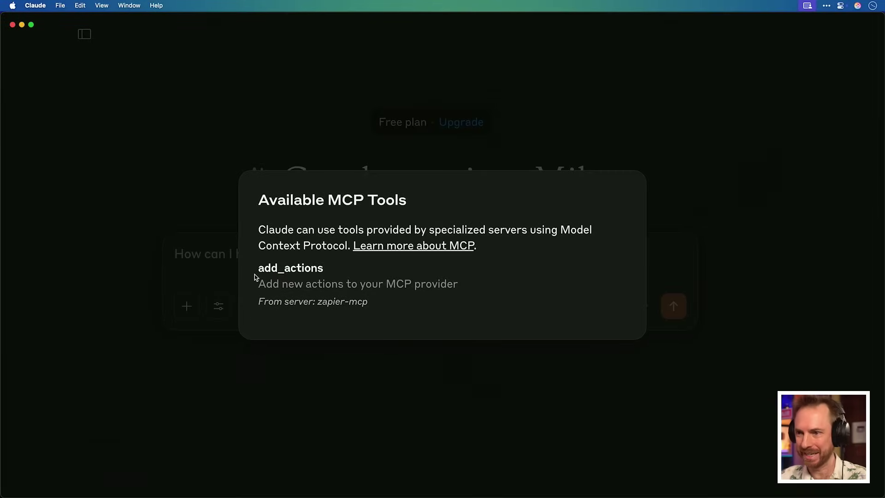
left_click_drag(258, 269, 310, 270)
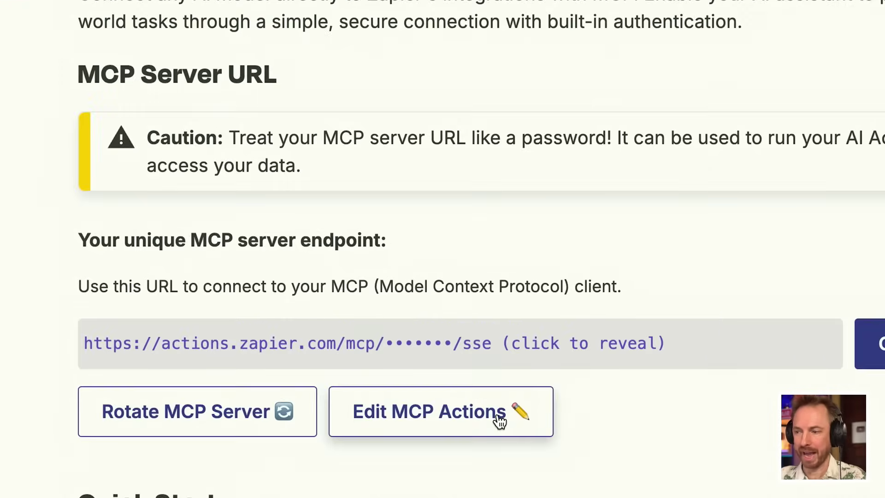
- Switch to Zapier's MCP settings in Chrome and add a new MCP action using Slack: Send Channel Message
left_click(500, 421)
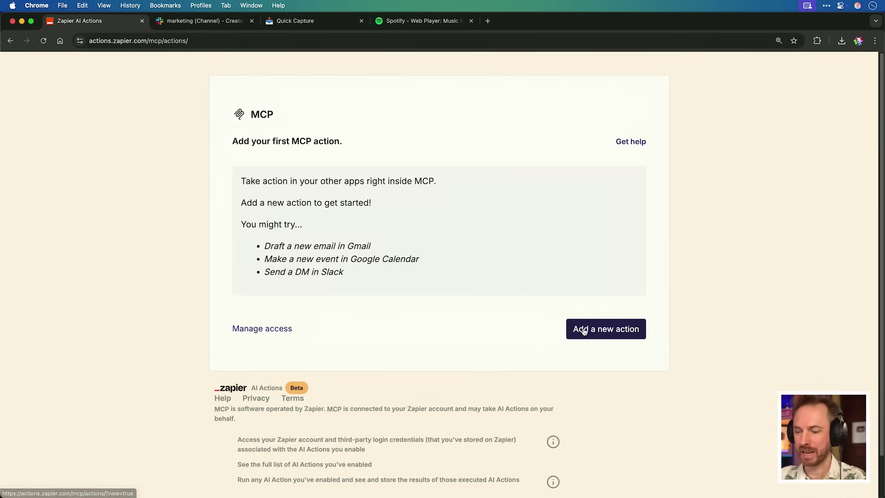
left_click(584, 331)
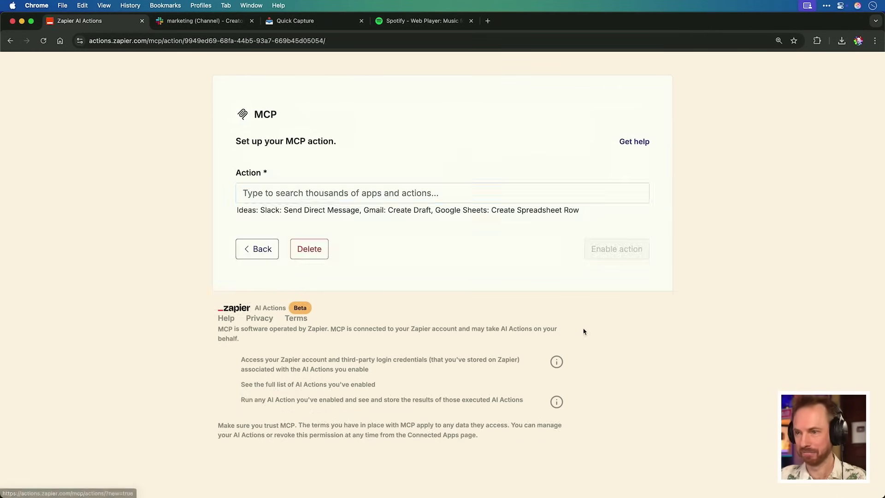
type("slack")
scroll(449, 232, "down", 5)
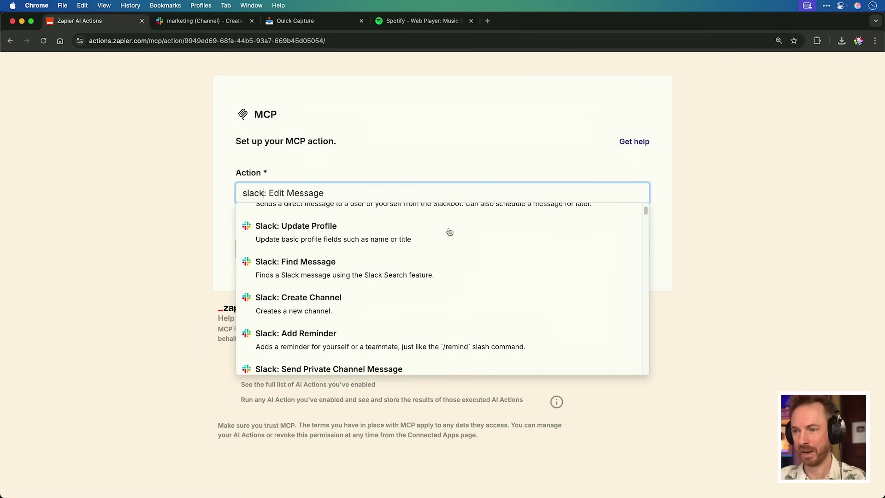
scroll(449, 232, "down", 5)
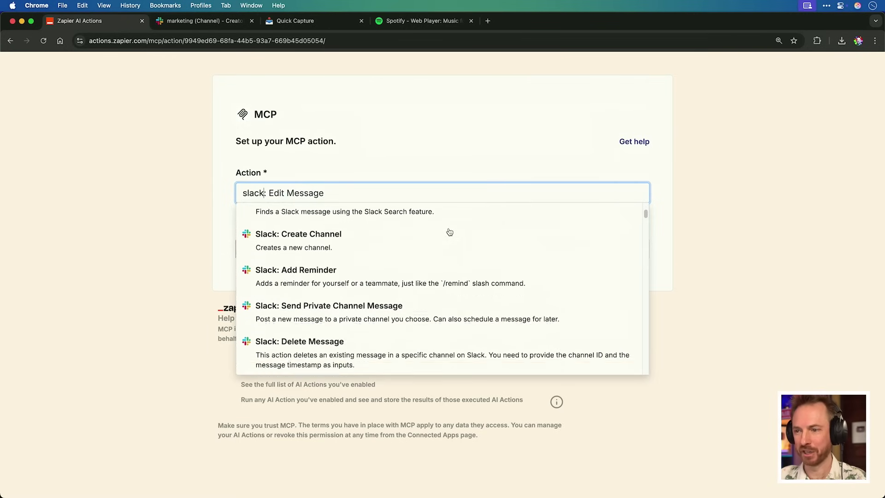
scroll(449, 231, "down", 1)
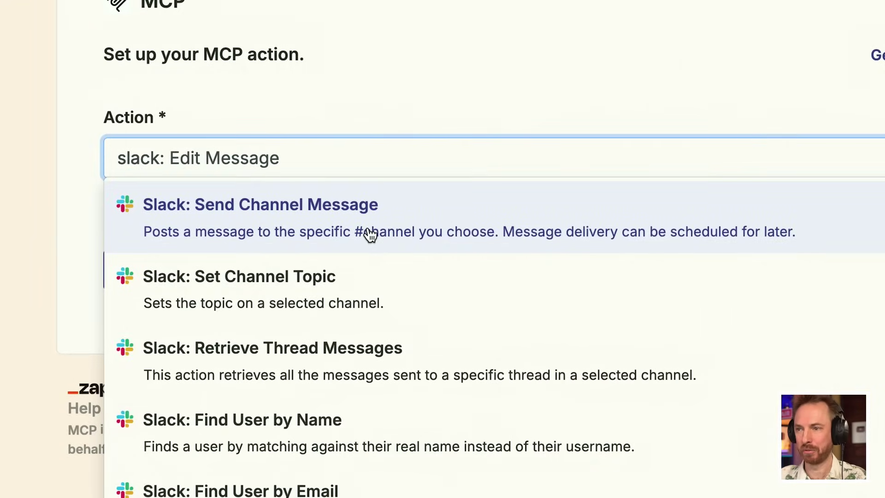
left_click(370, 233)
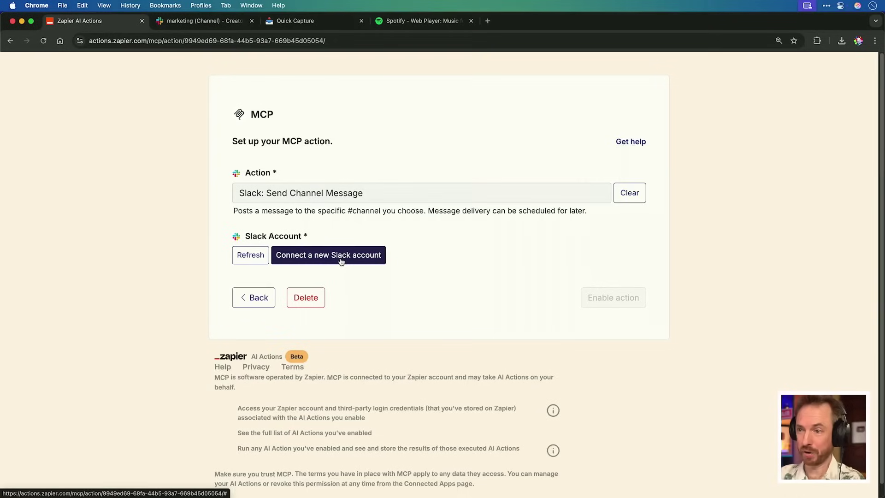
- Connect a new Slack account for the Creator Magic workspace and select it for the action
left_click(341, 258)
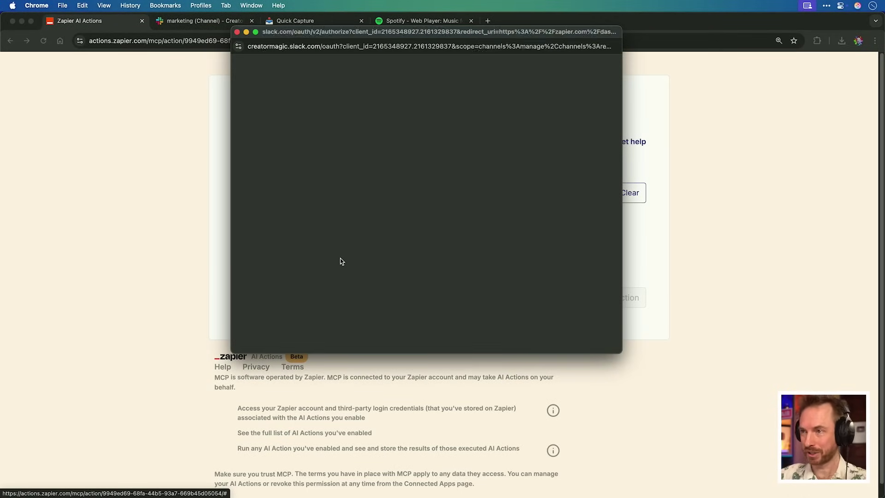
left_click(462, 287)
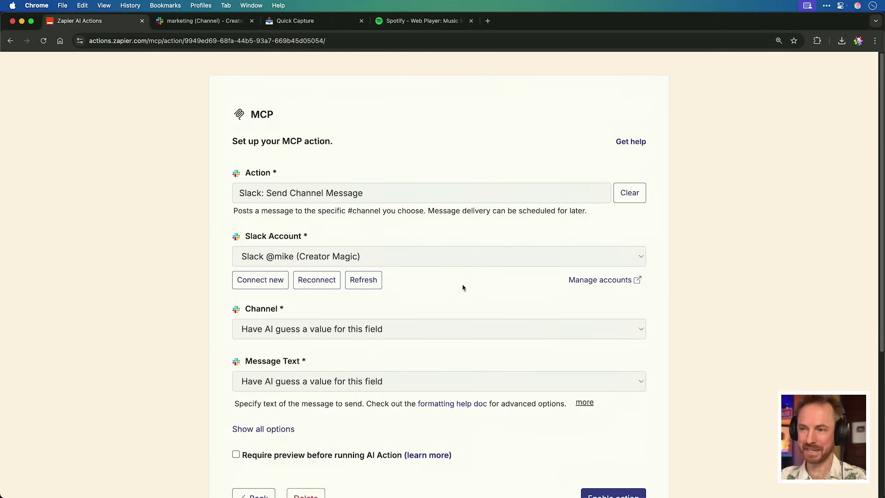
left_click(269, 261)
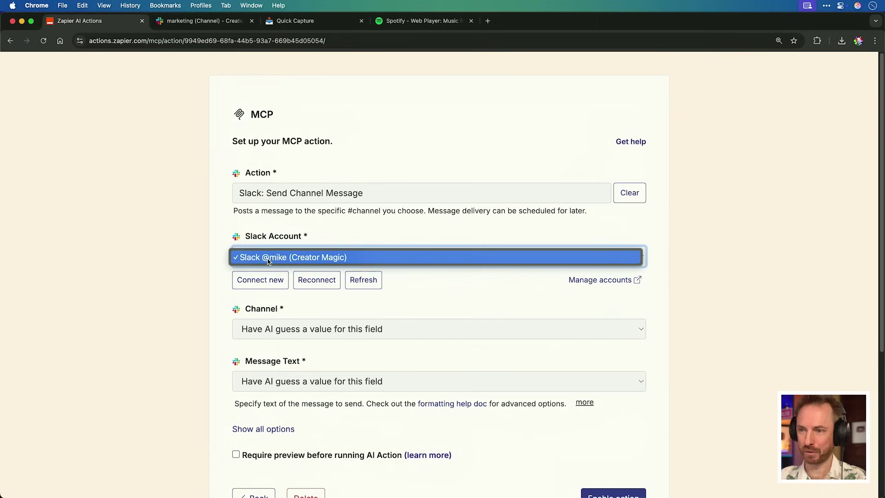
left_click(267, 259)
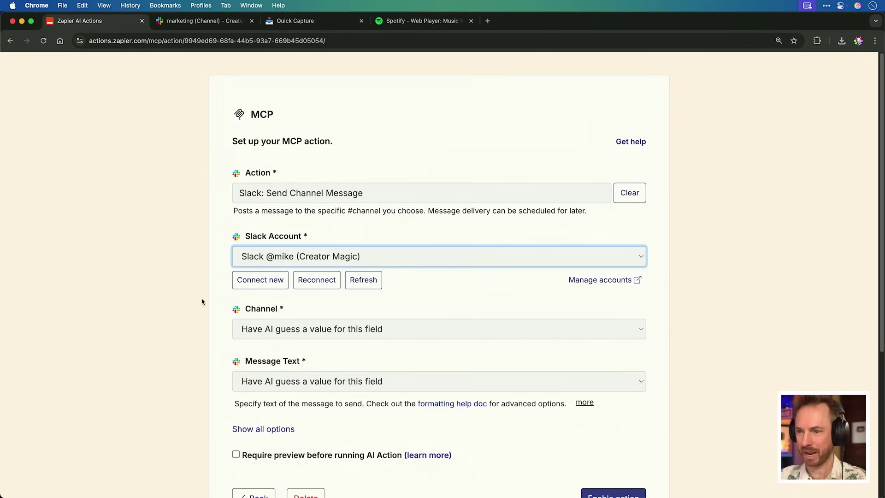
- Keep the Slack channel set to have AI guess its value and return to the list of saved MCP actions
left_click(259, 328)
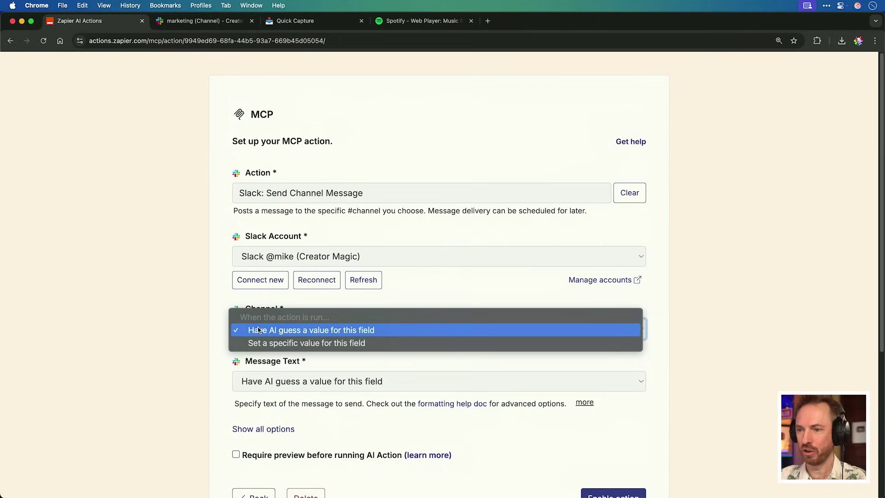
left_click(236, 336)
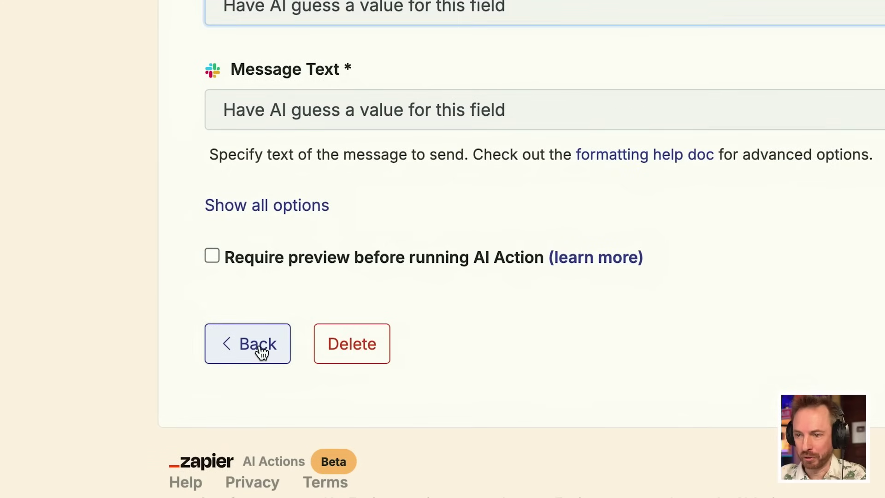
left_click(259, 348)
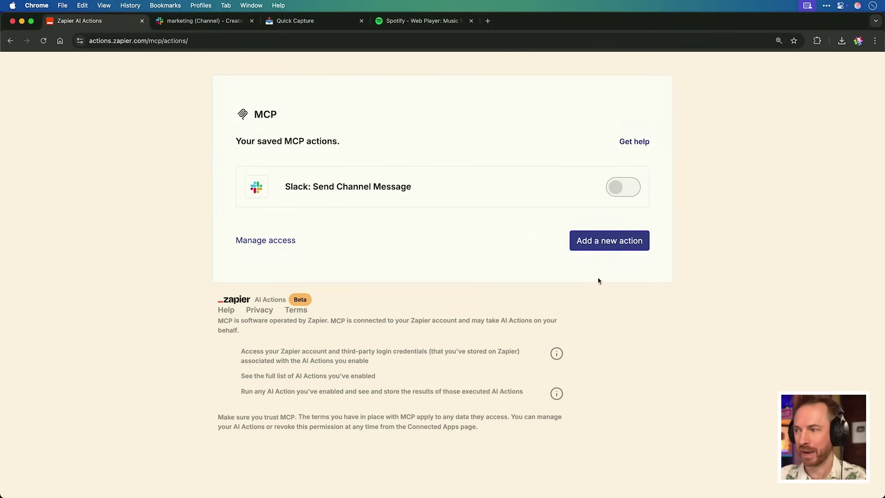
- Add another MCP action using Notion: Create Database Item
left_click(601, 250)
type("notion")
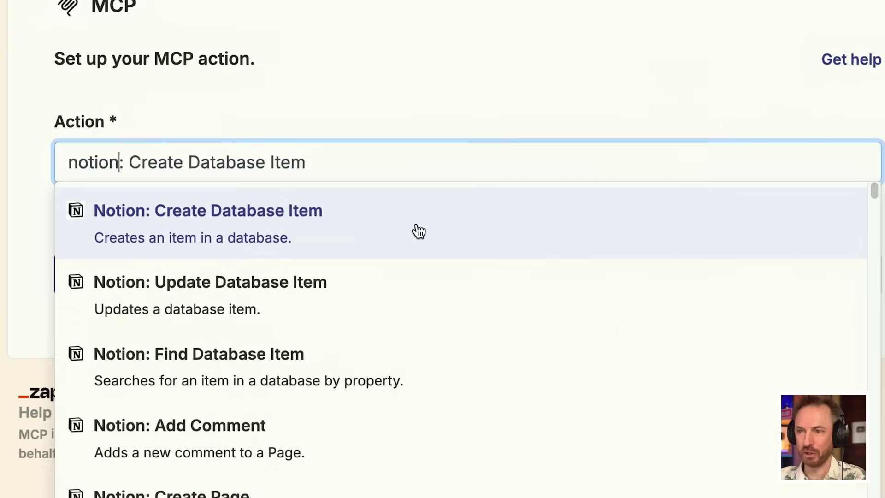
left_click(419, 231)
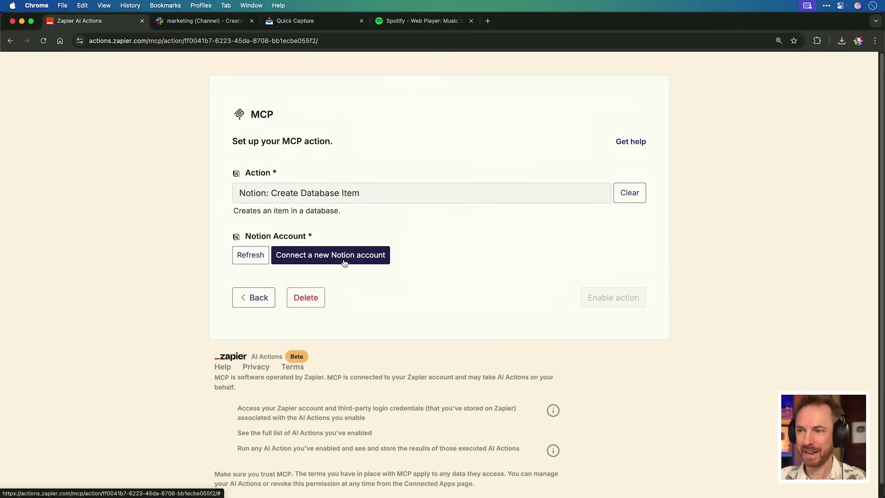
- Connect a new Notion account for the Creator Magic workspace, allowing Zapier access to the Quick Capture and Mission Control pages
left_click(344, 261)
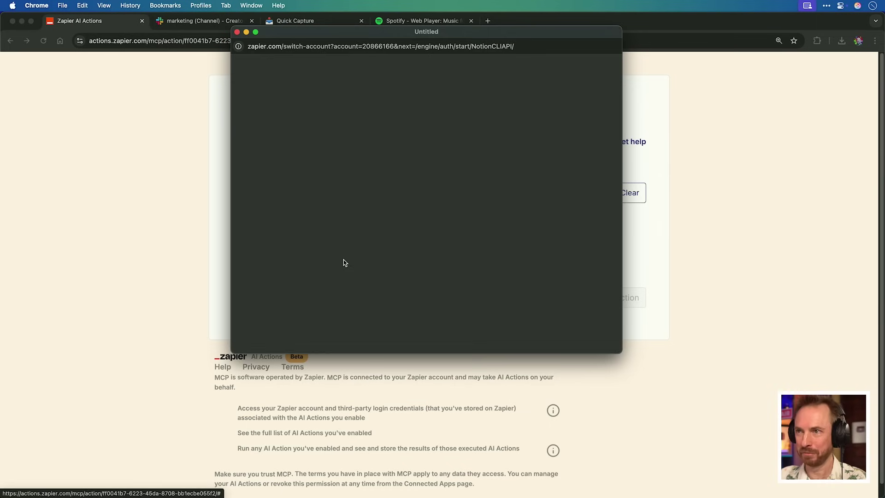
left_click(525, 79)
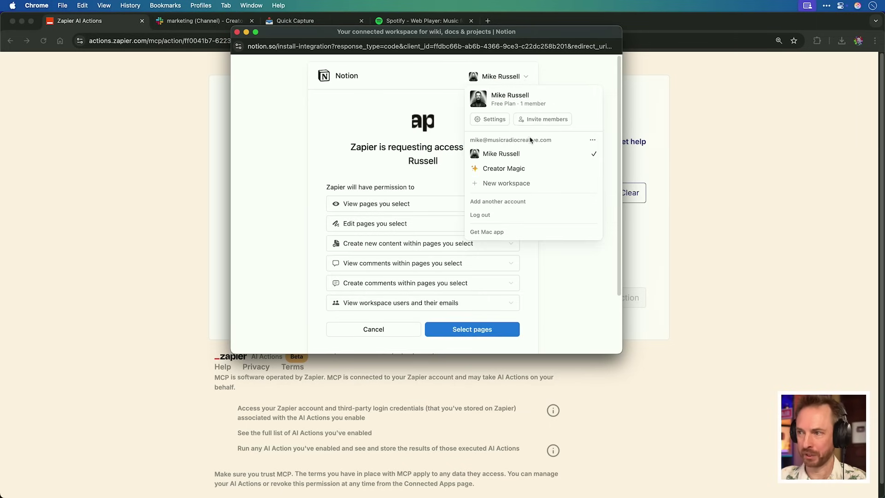
left_click(526, 169)
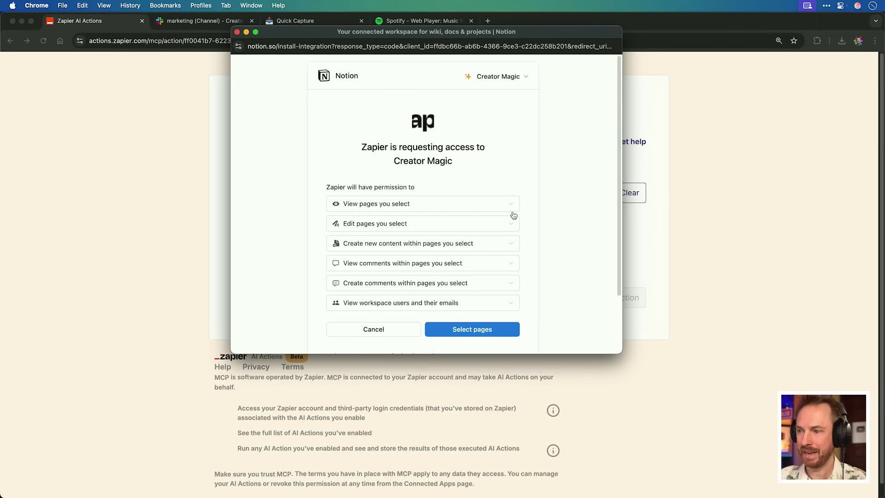
left_click(475, 329)
left_click(345, 259)
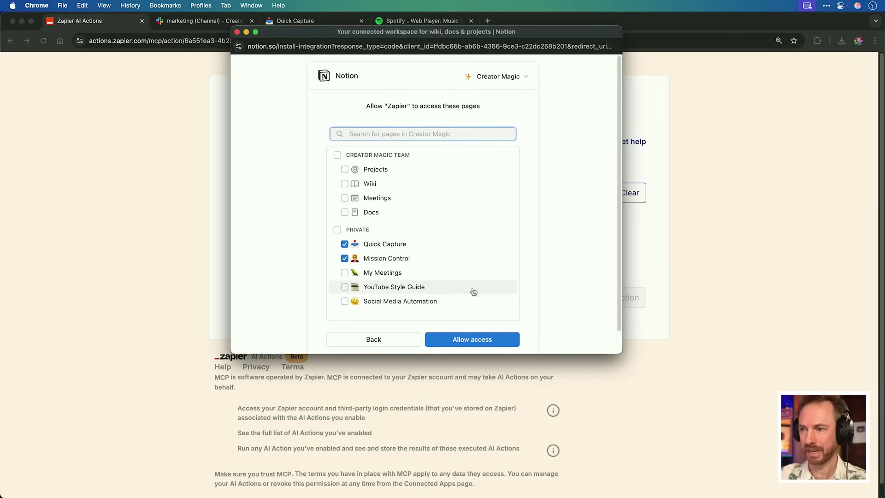
left_click(476, 339)
- Set the Notion action's database to the specific value Quick Capture and enable both the Notion and Slack actions
left_click(364, 328)
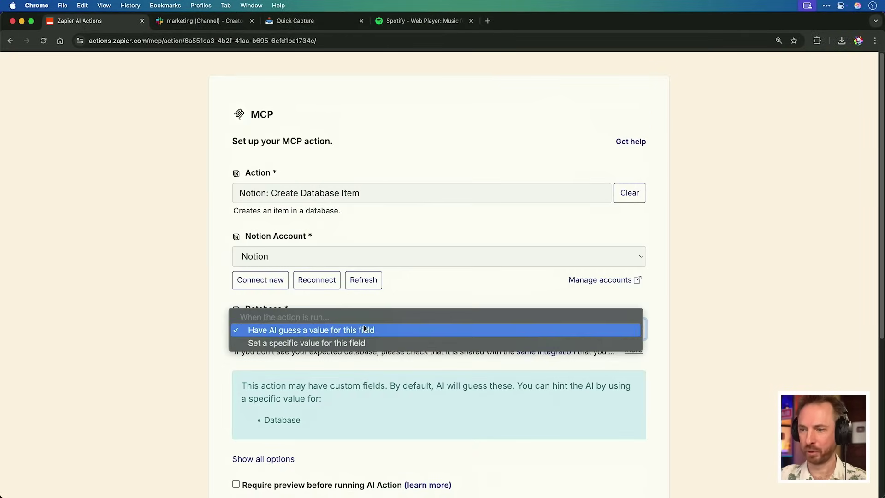
left_click(359, 342)
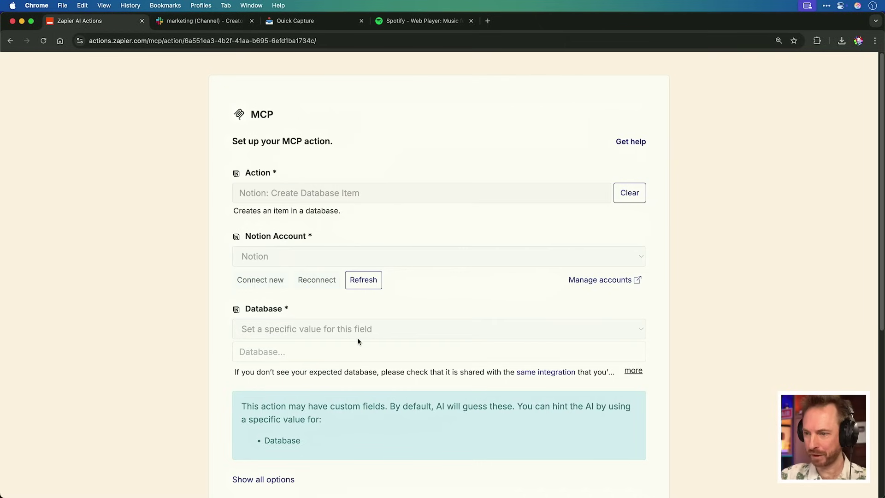
left_click(341, 353)
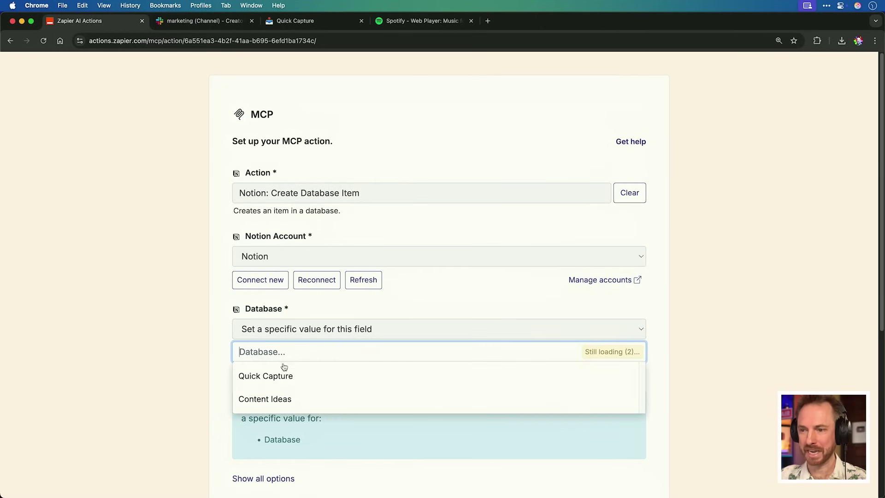
left_click(289, 378)
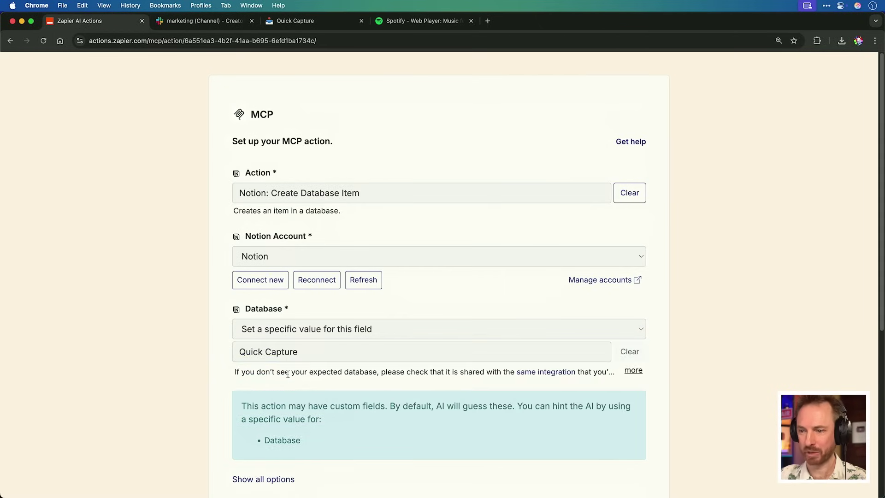
scroll(288, 375, "down", 3)
left_click(595, 345)
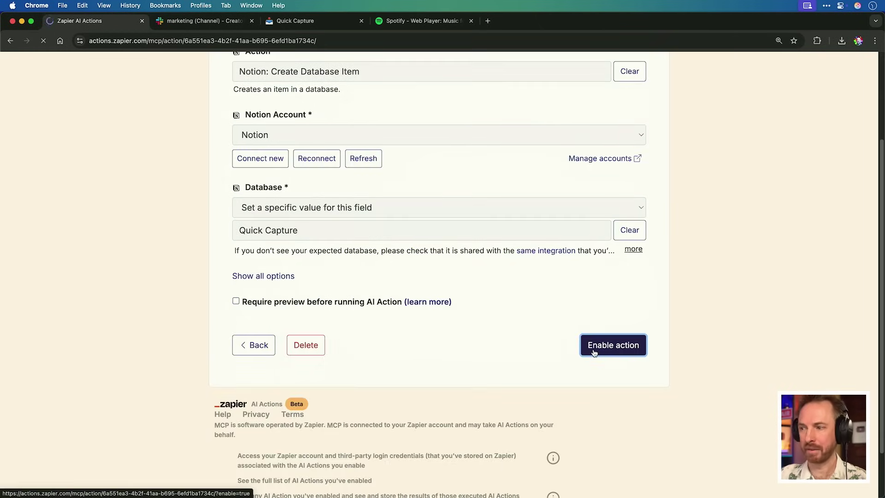
left_click(618, 234)
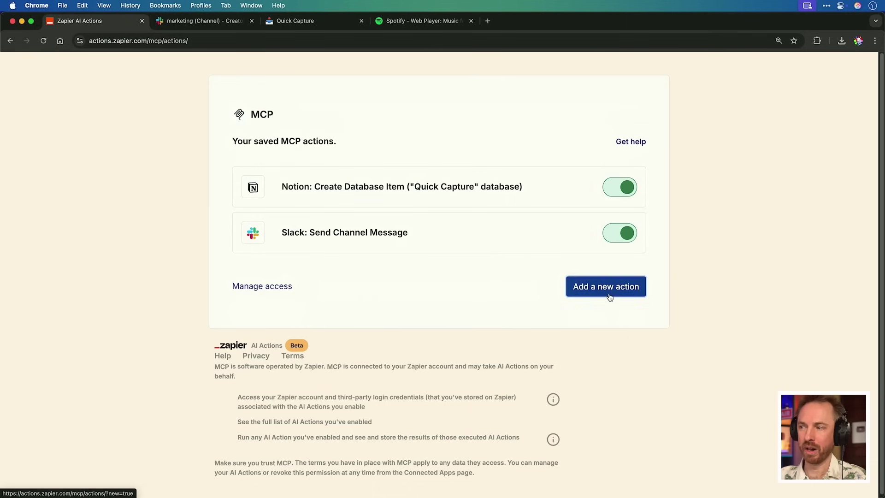
- Add another MCP action using Spotify: Create Playlist
left_click(610, 295)
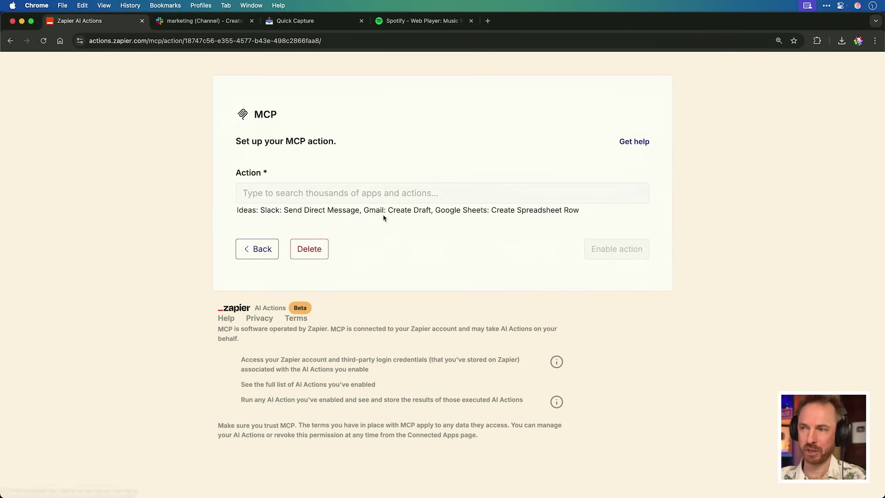
left_click(372, 194)
type("sp")
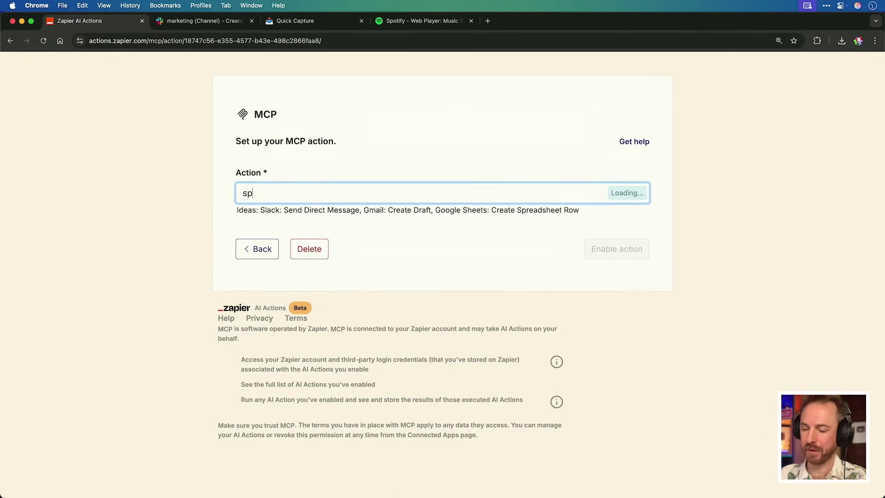
type("otify: Find Track")
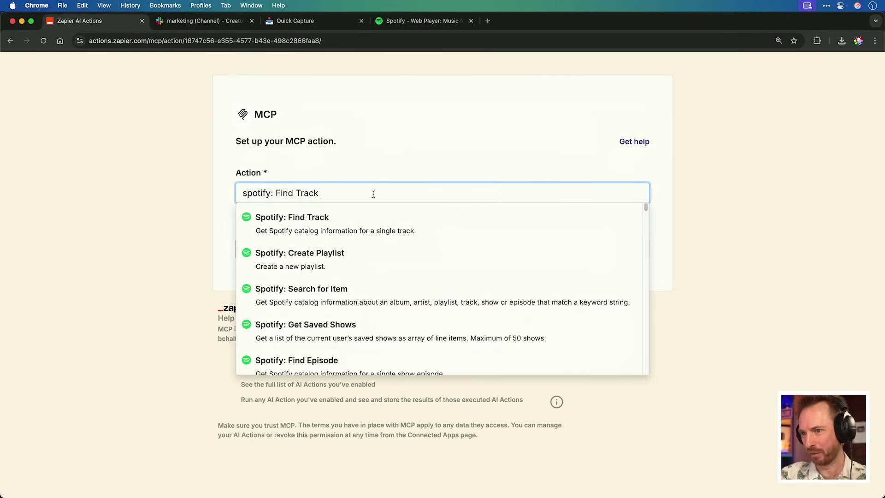
left_click(361, 266)
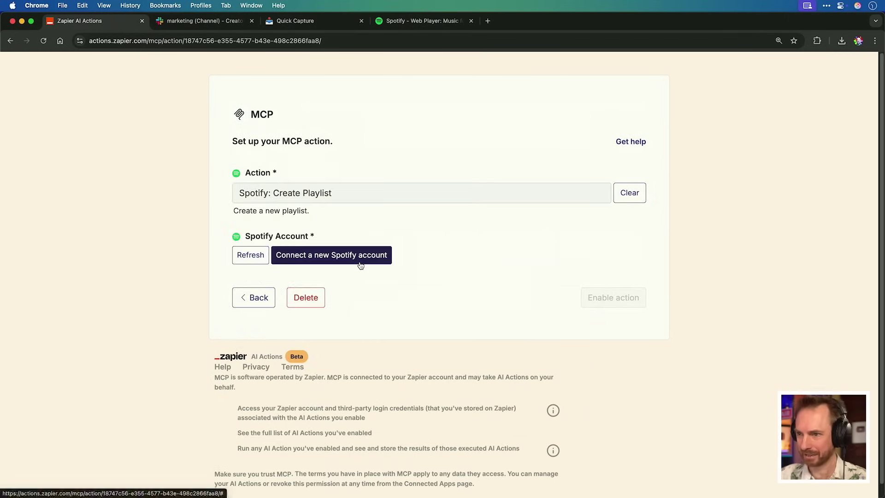
- Connect a new Spotify account for the playlist creation action and enable it with AI guessing the playlist name
left_click(360, 262)
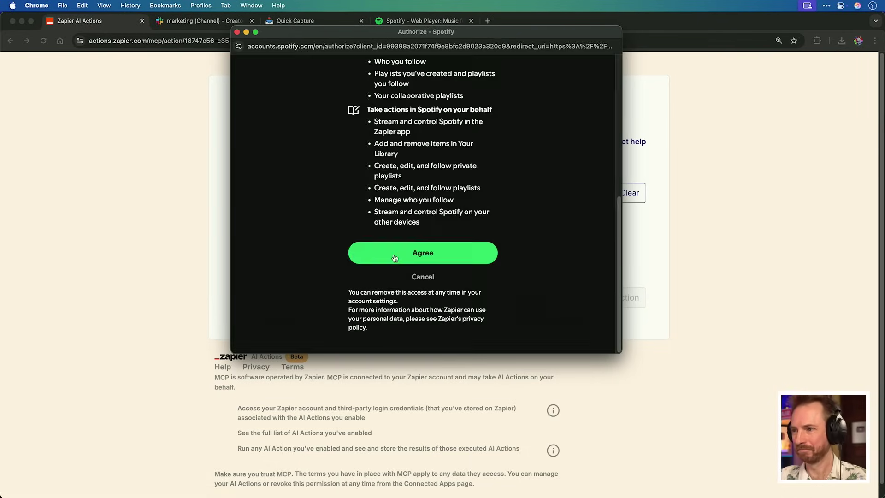
left_click(395, 258)
left_click(600, 439)
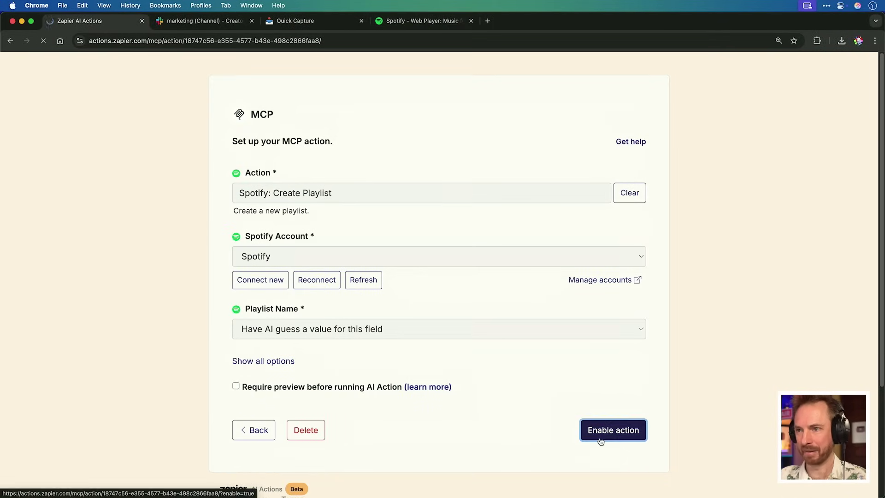
- Add and enable the Spotify: Add Items to Playlist action, leaving the playlist and URIs for AI to guess
left_click(604, 333)
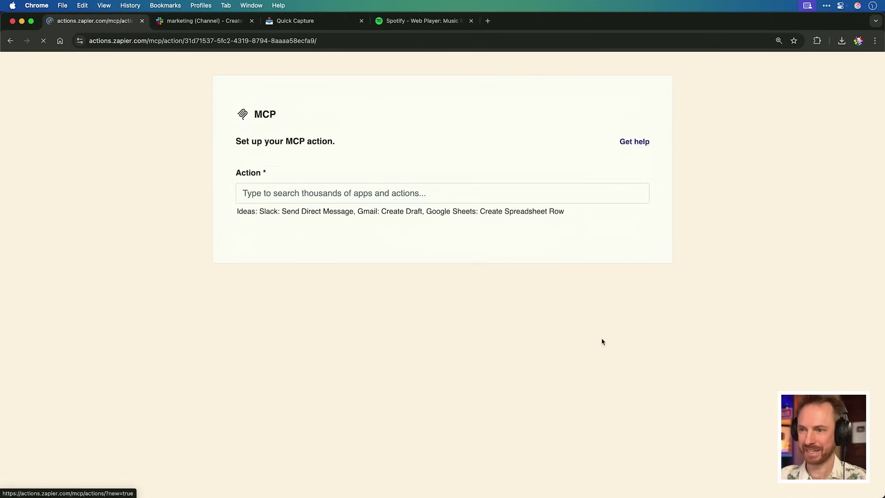
type("spotify: Find Track")
scroll(360, 258, "down", 5)
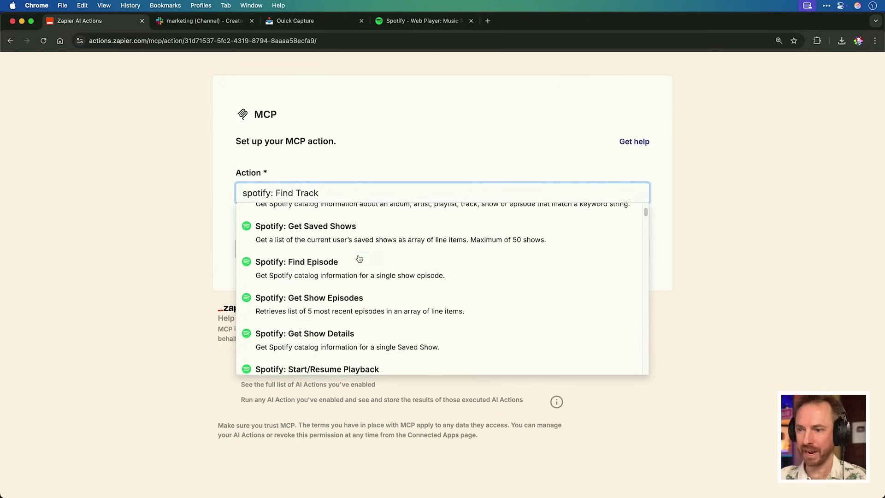
scroll(359, 261, "down", 2)
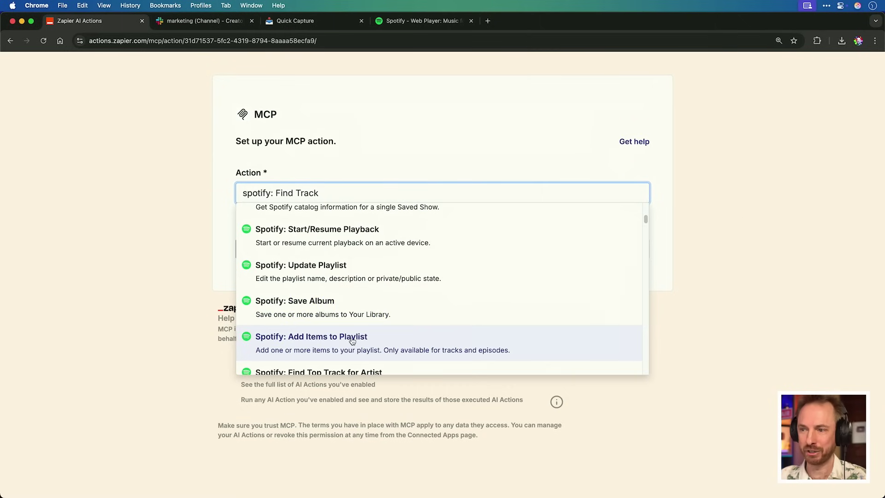
left_click(352, 340)
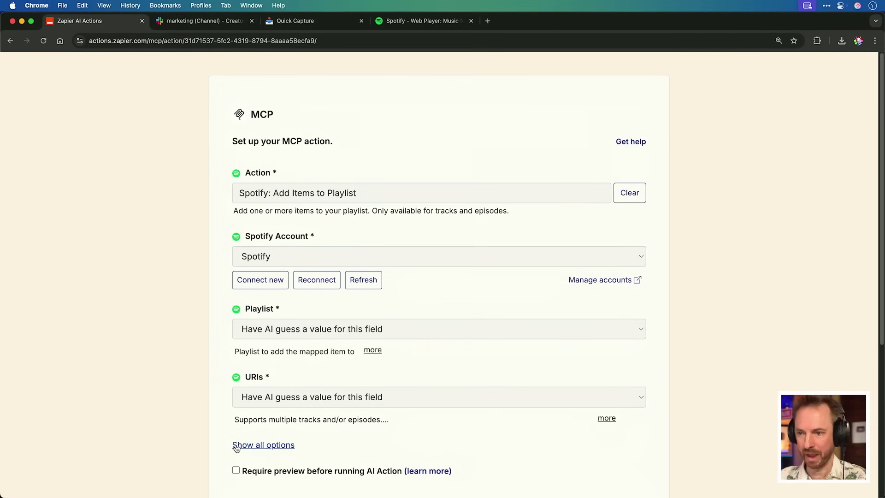
scroll(479, 427, "down", 5)
left_click(615, 355)
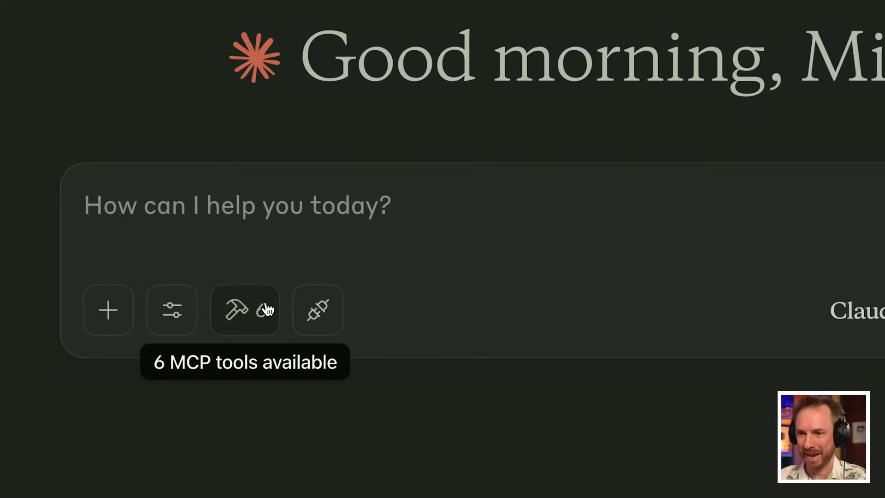
- Switch to Claude and review the available MCP tools from the zapier-mcp server
left_click(267, 309)
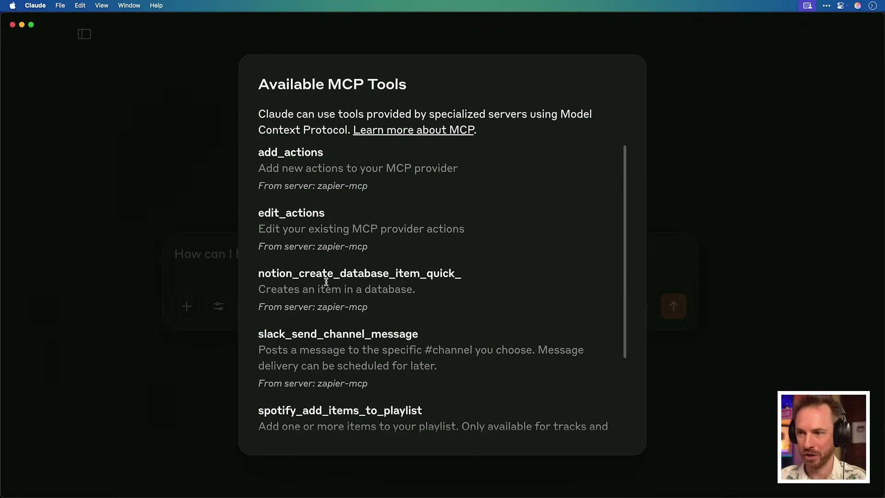
scroll(337, 318, "down", 5)
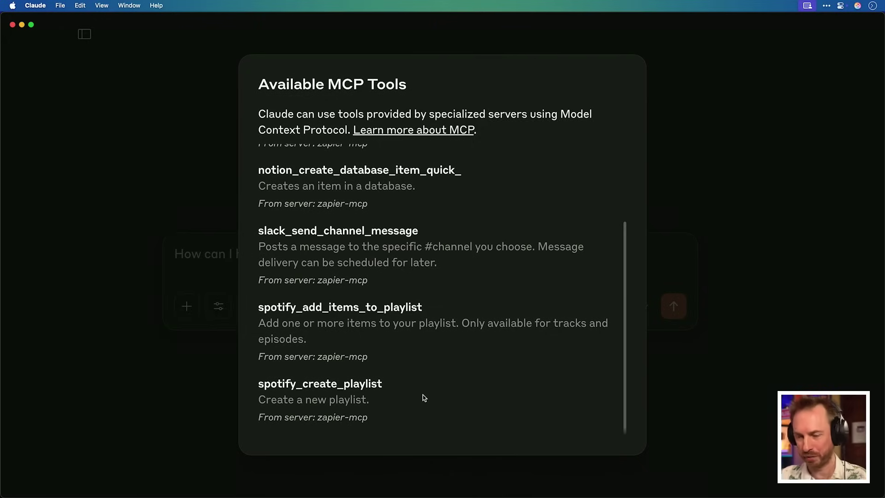
left_click(181, 384)
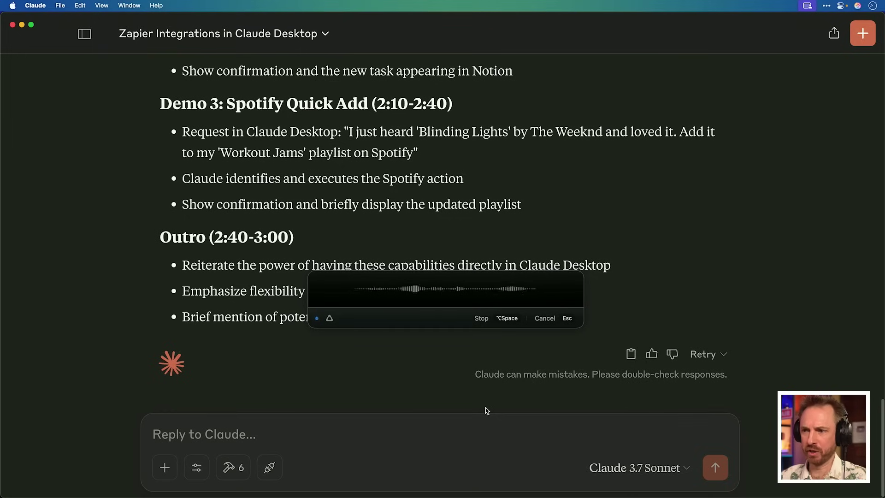
- Dictate "Send a summary of this YouTube video to the marketing channel in Slack." to Claude and answer its clarifying question
key("alt+space")
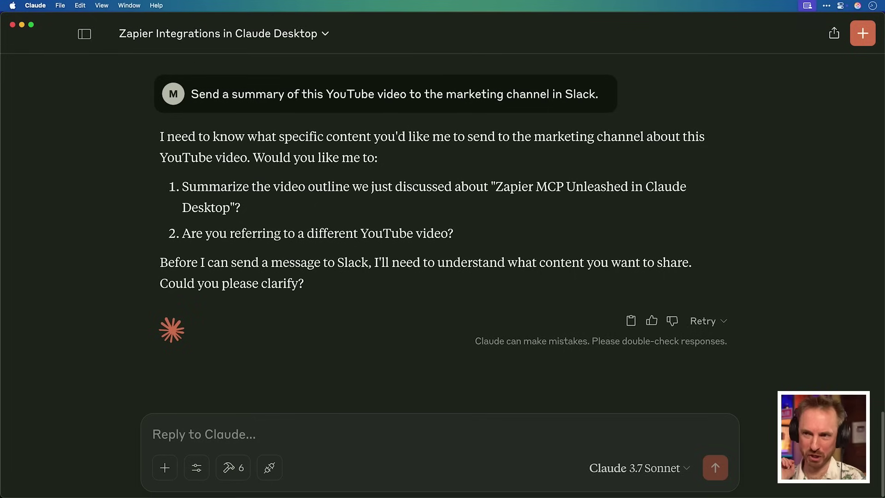
key("alt+space")
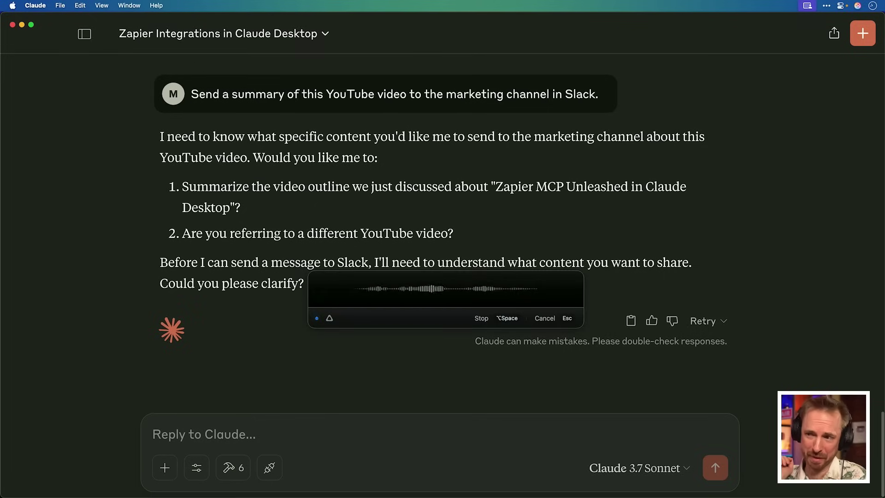
key("alt+space")
key("Return")
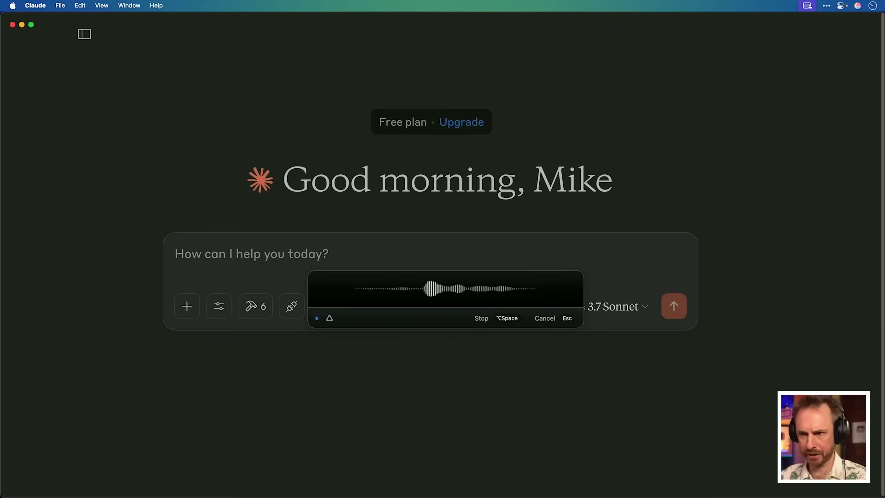
- Send "Add to my Quick Capture database in Notion, interface with Master Control Program." and allow the Notion tool for this chat
key("alt+space")
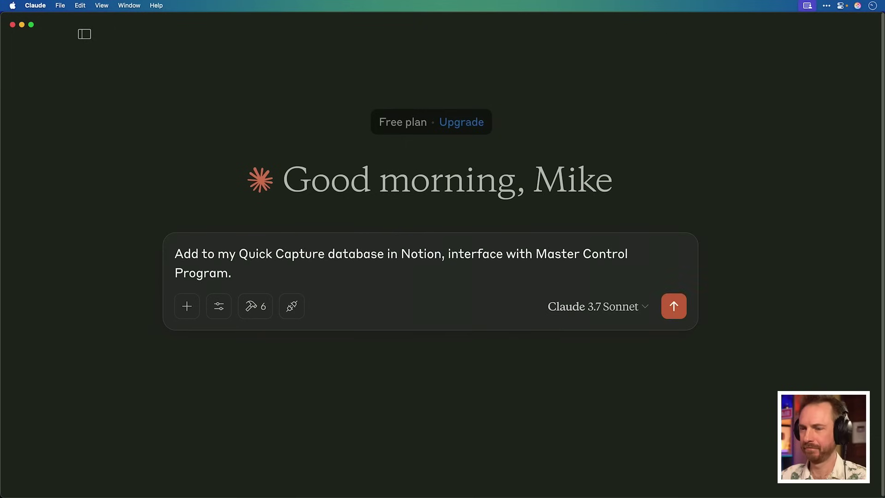
key("Return")
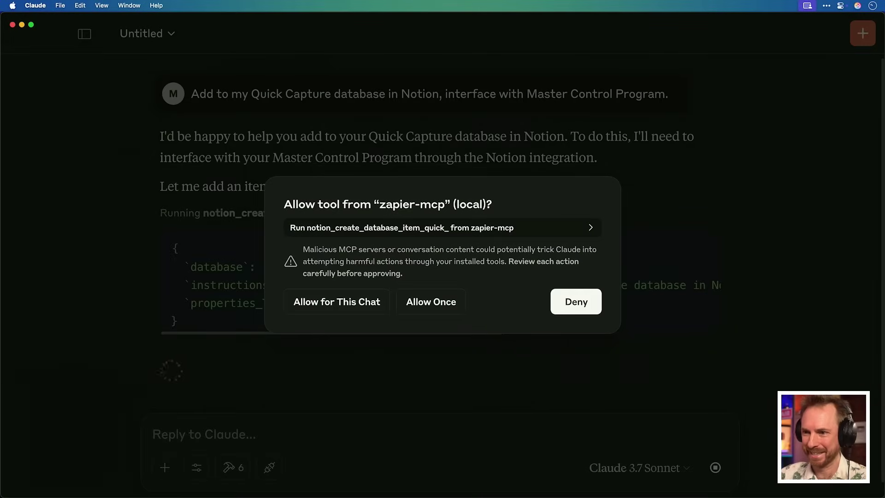
left_click(342, 303)
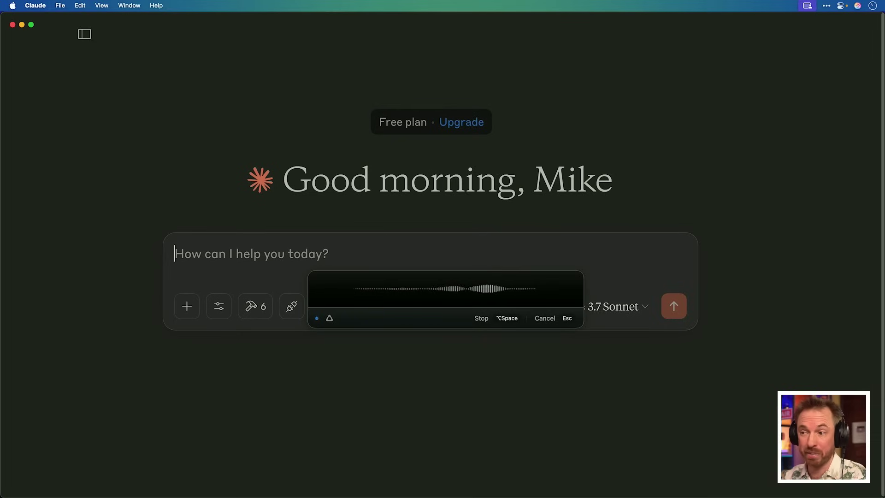
- Ask Claude to create a "Workout Jams" playlist with lots of songs based on Blinding Lights, and allow Spotify playlist creation for this chat
key("alt+space")
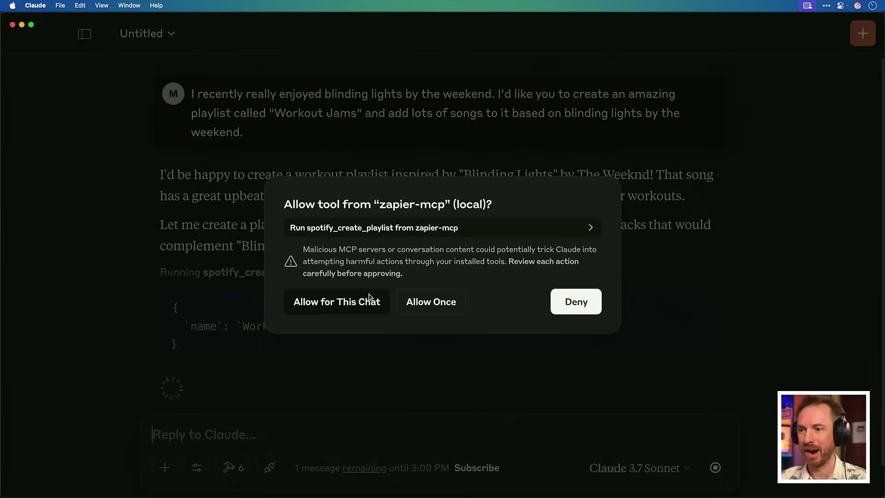
left_click(369, 295)
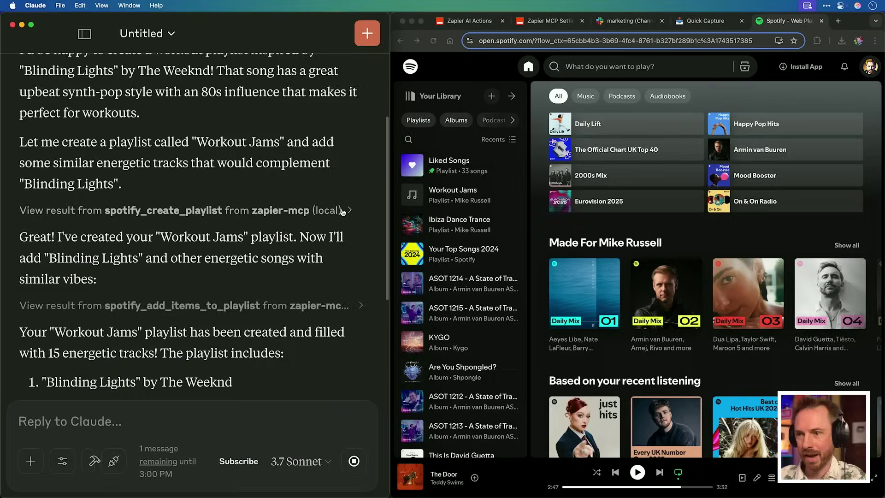
- Open the Workout Jams playlist in Spotify and compare its tracks with Claude's song list
scroll(342, 209, "down", 10)
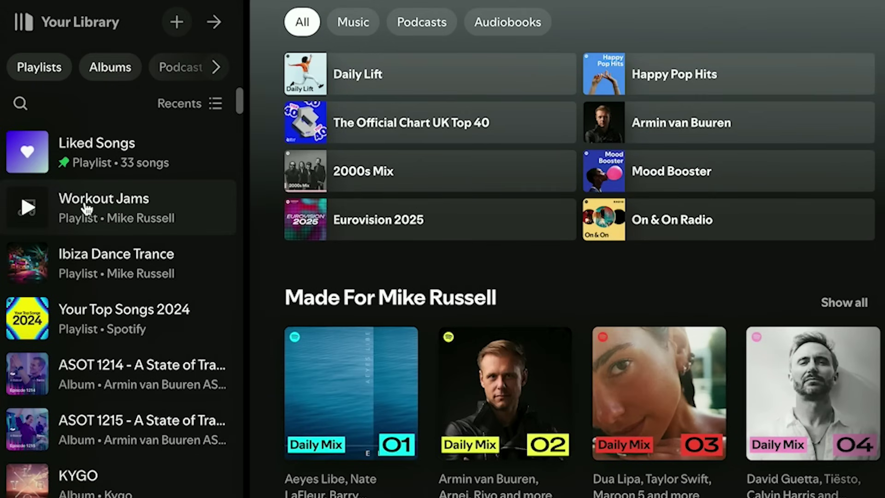
left_click(86, 208)
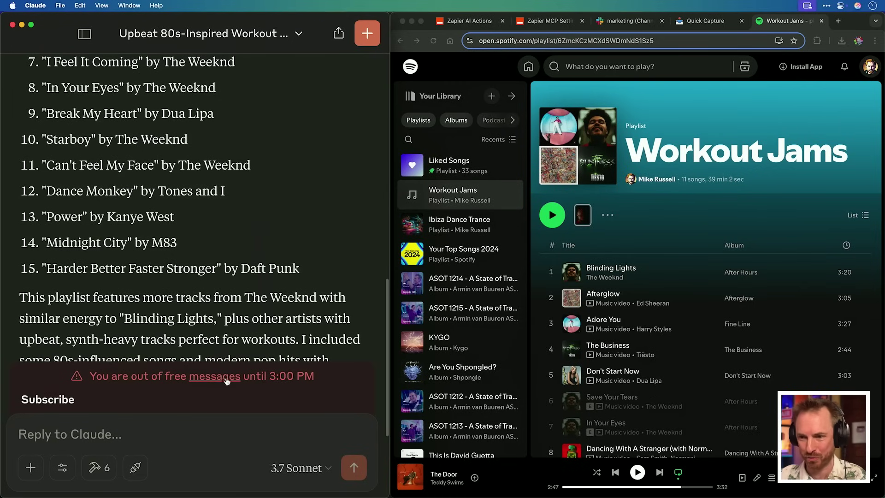
scroll(240, 318, "up", 10)
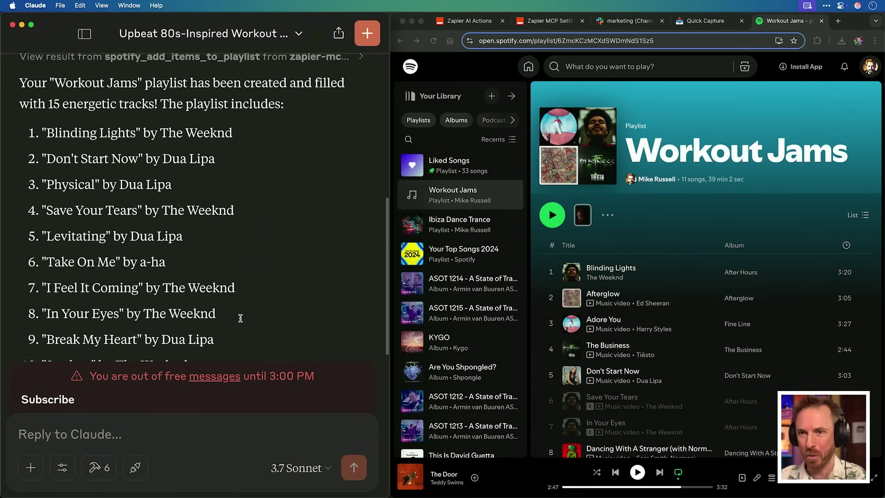
- Review the original Workout Jams prompt and Claude's full reply, checking them against the complete track list in Spotify
scroll(240, 318, "up", 5)
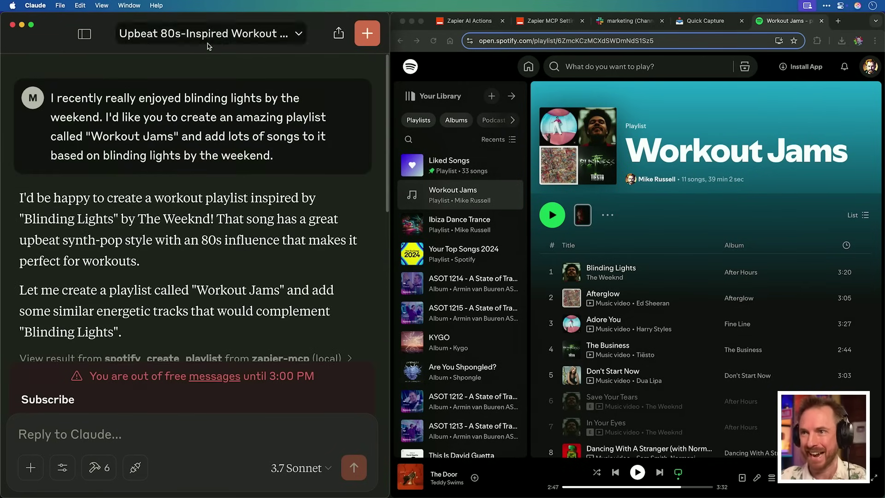
scroll(179, 164, "down", 10)
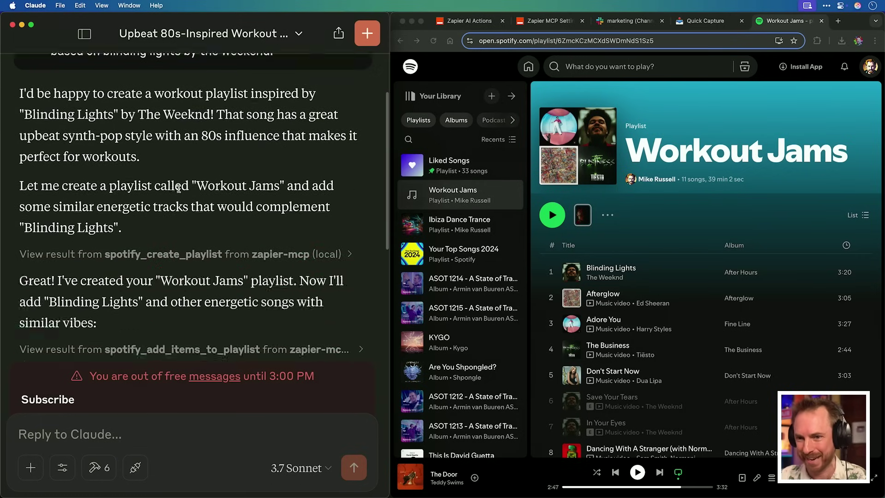
mouse_move(96, 171)
left_mouse_down()
mouse_move(94, 261)
mouse_move(96, 171)
left_mouse_up()
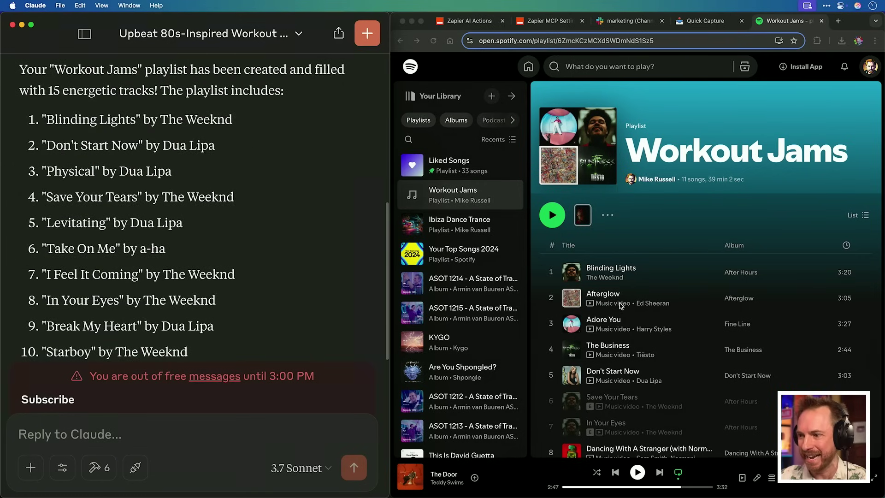
scroll(621, 305, "down", 8)
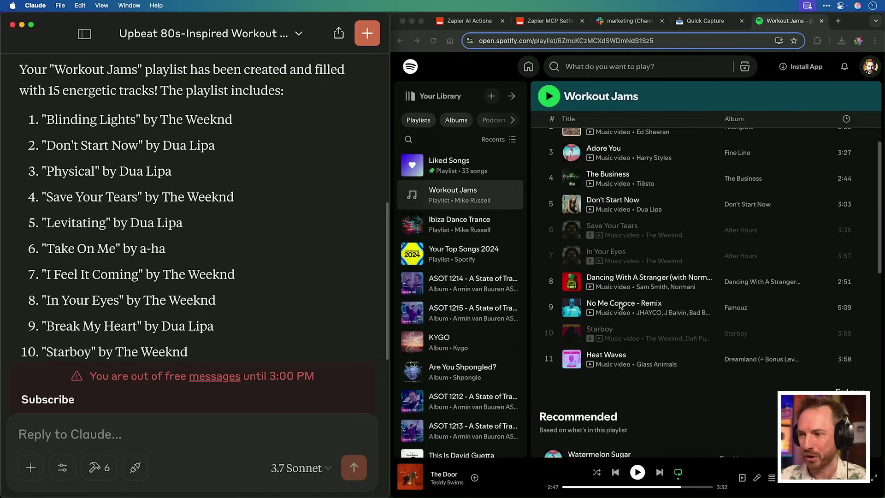
scroll(622, 305, "up", 8)
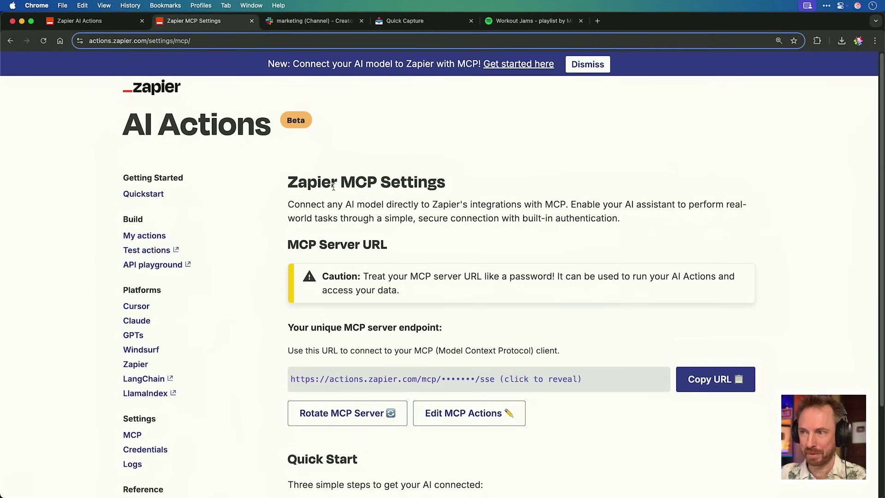
- Open Zapier's Claude platform guide and examine the Quick Start and Claude Desktop configuration instructions
left_click(144, 320)
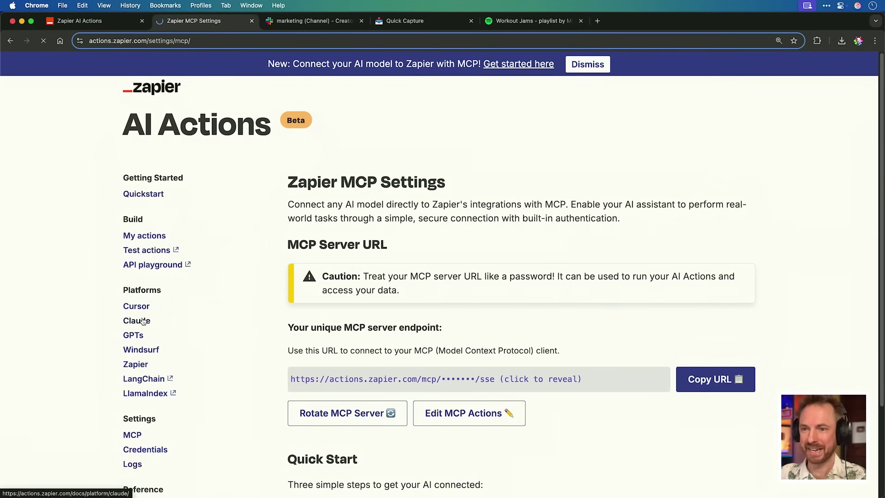
scroll(377, 308, "down", 10)
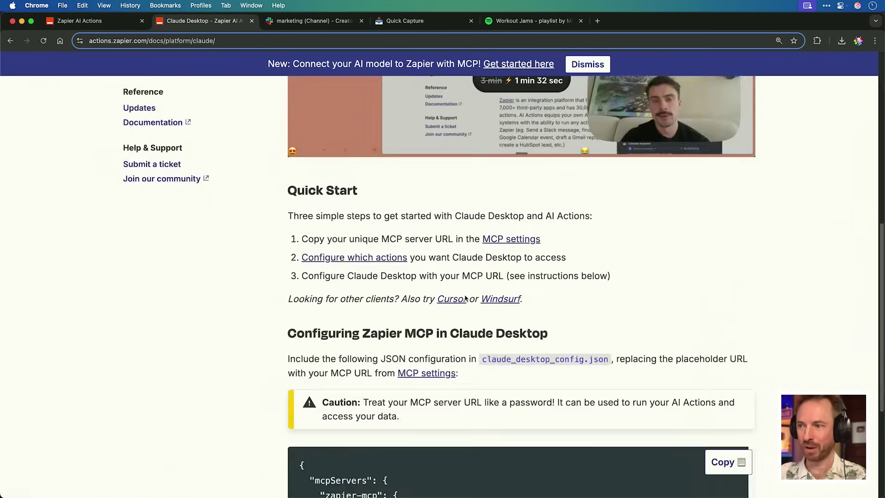